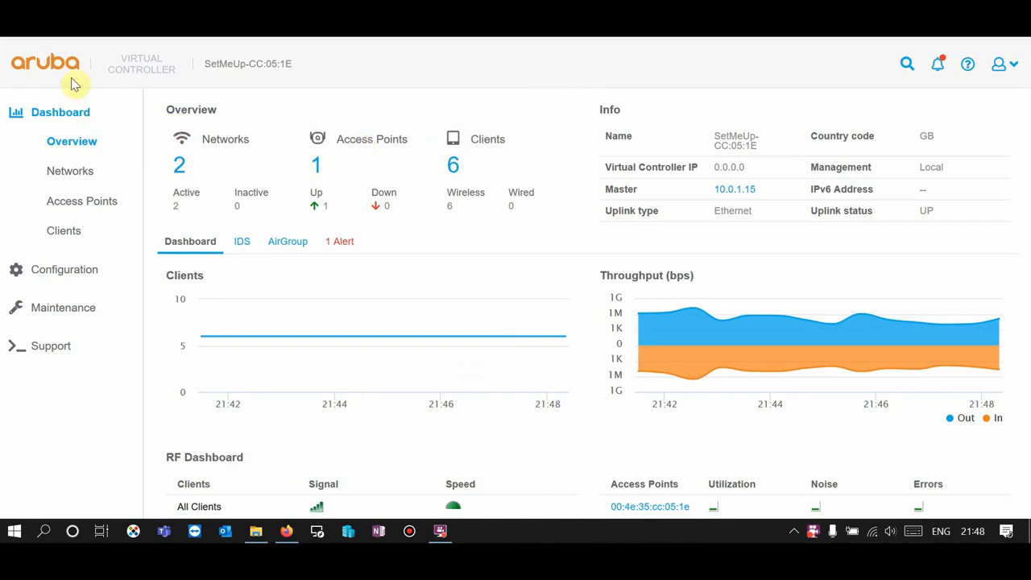
# Step: Check the controller's software version in the maintenance information about the system
pyautogui.click(80, 307)
pyautogui.click(60, 337)
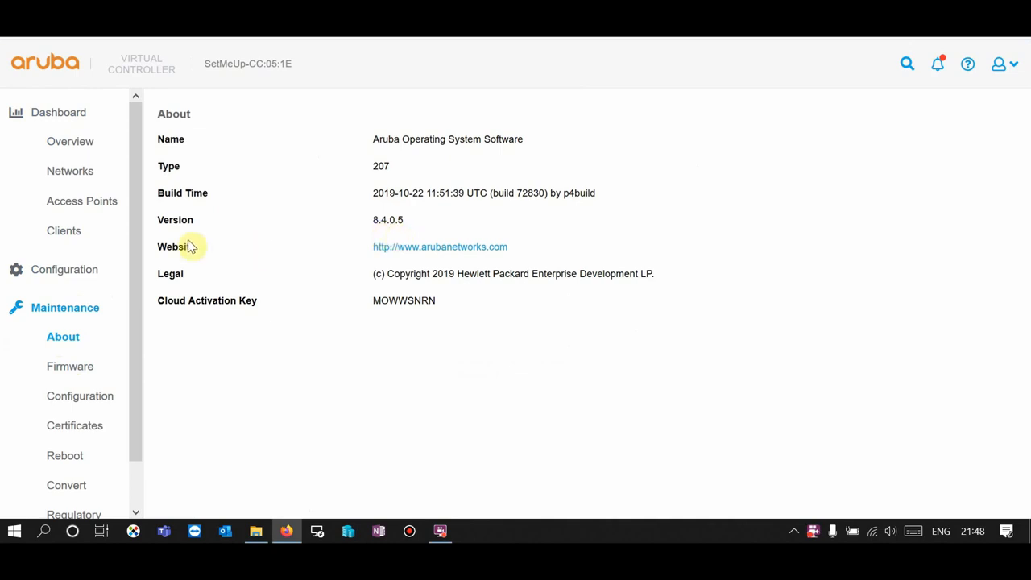
# Step: Review the itcapture.com network's details and check which Wi-Fi network the computer is connected to
pyautogui.click(64, 180)
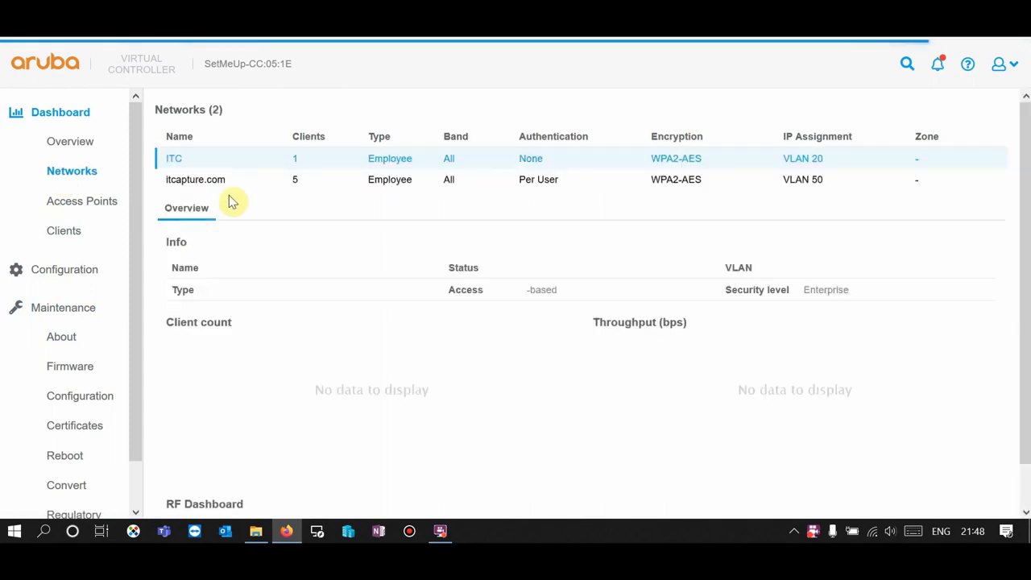
pyautogui.click(201, 180)
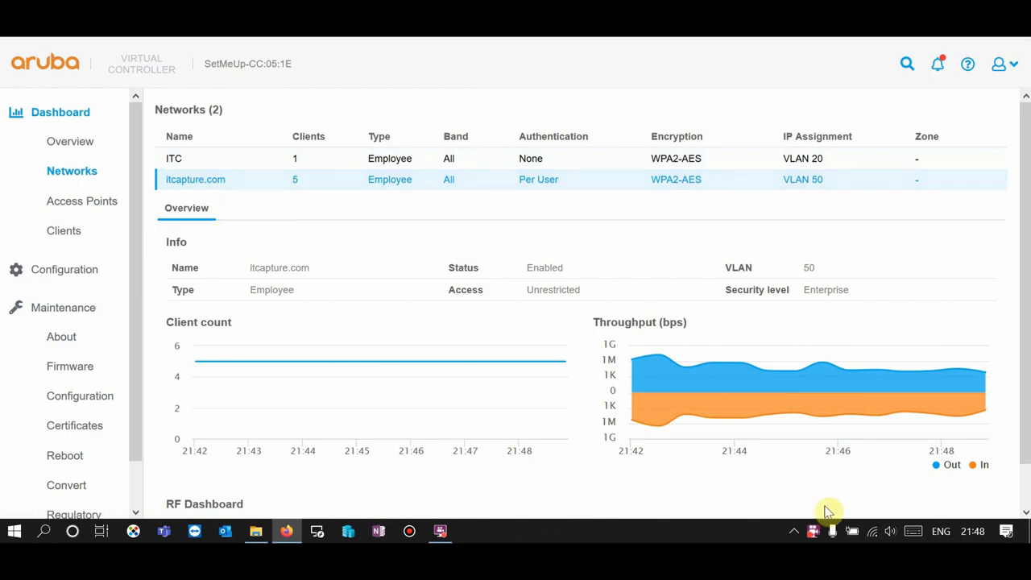
pyautogui.click(874, 533)
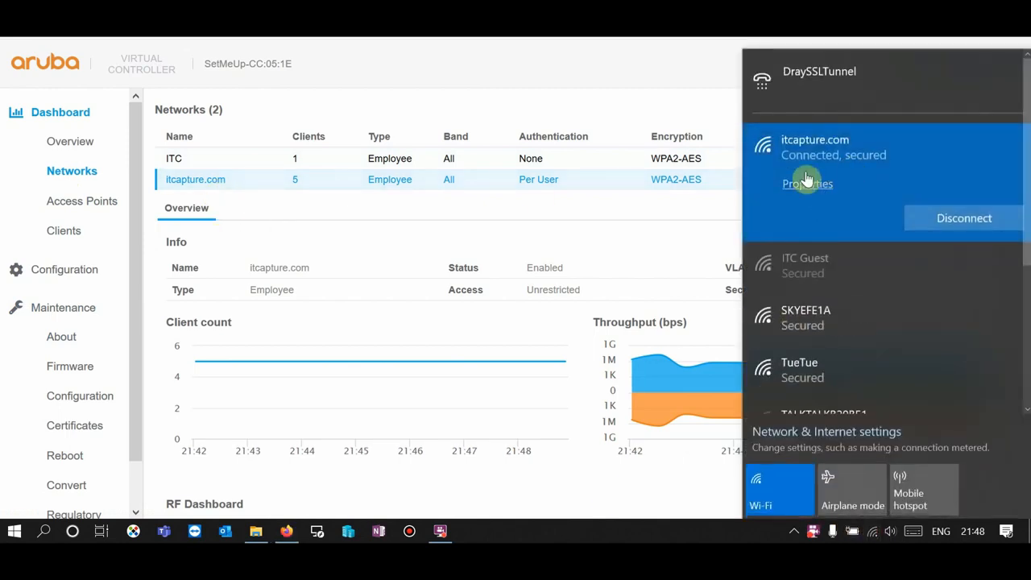
pyautogui.click(206, 190)
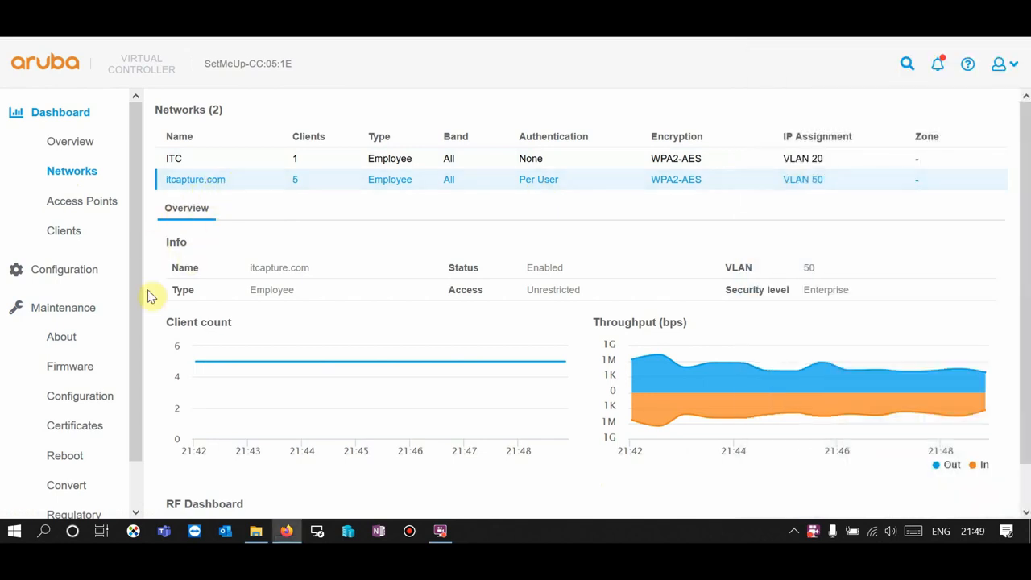
# Step: Switch to Speedtest and run a baseline internet speed test on the current Wi-Fi connection
pyautogui.click(62, 278)
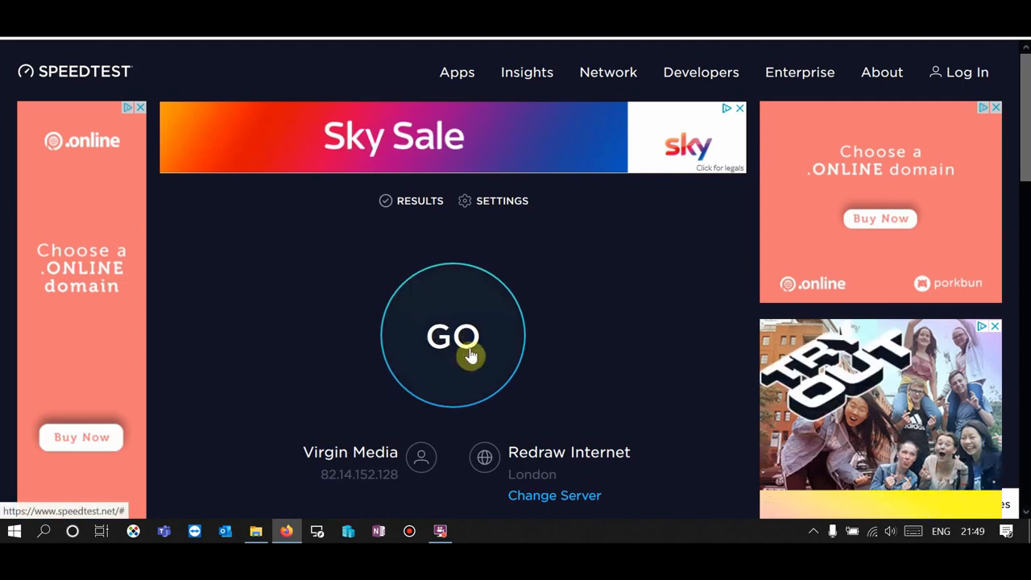
pyautogui.click(470, 351)
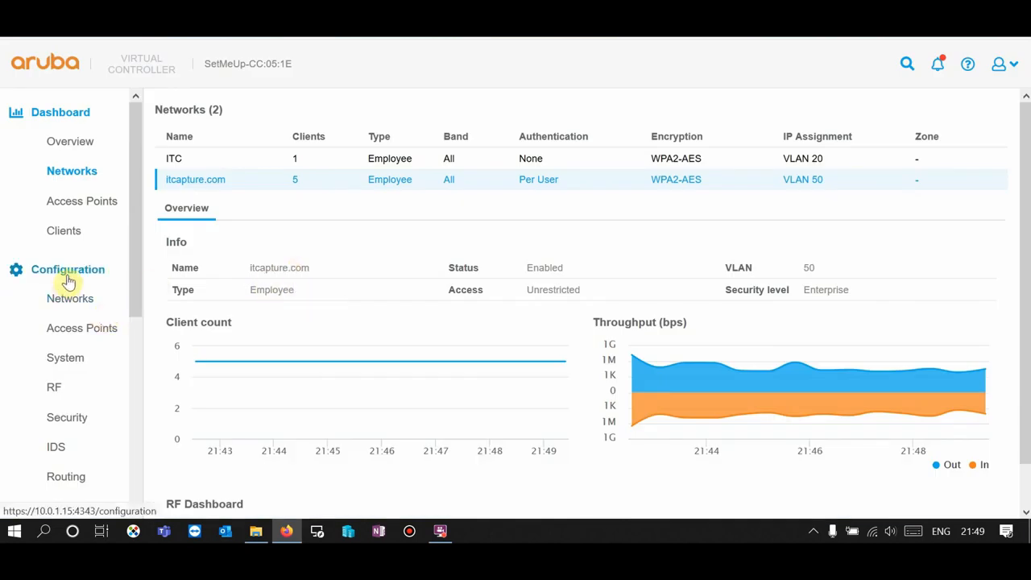
# Step: Open the itcapture.com wireless network for editing in the Aruba controller's network configuration
pyautogui.click(80, 307)
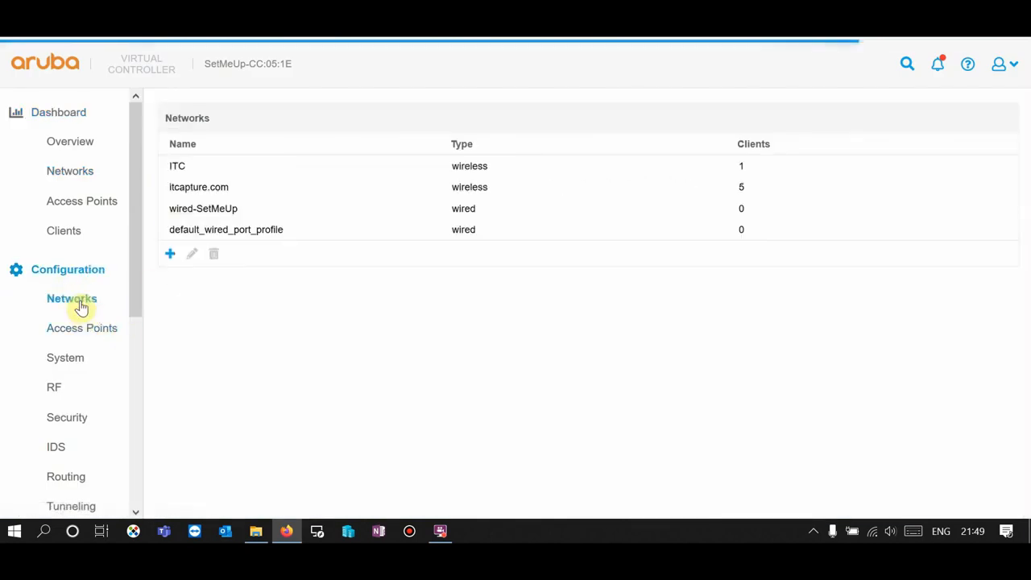
pyautogui.click(185, 196)
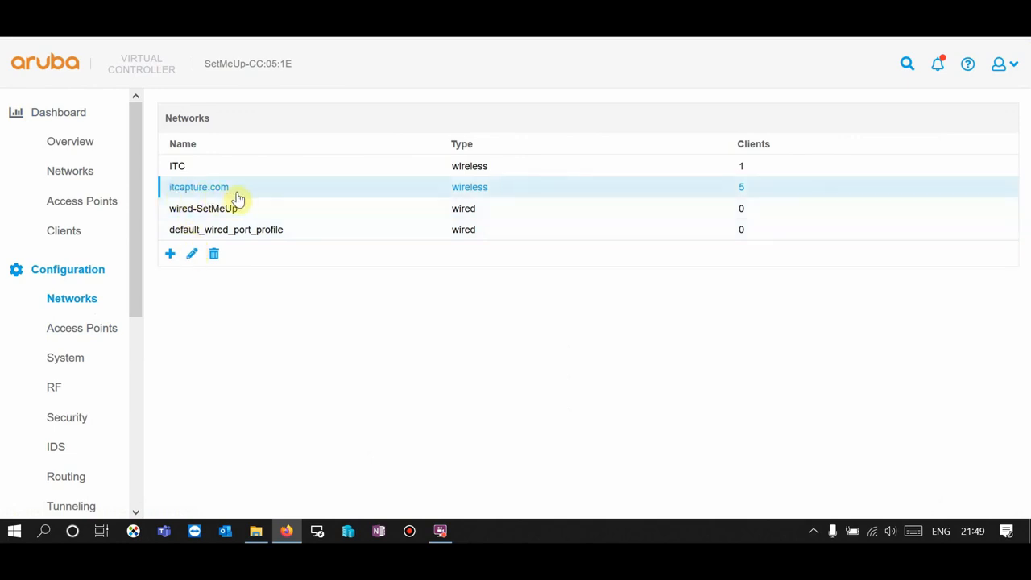
pyautogui.click(193, 255)
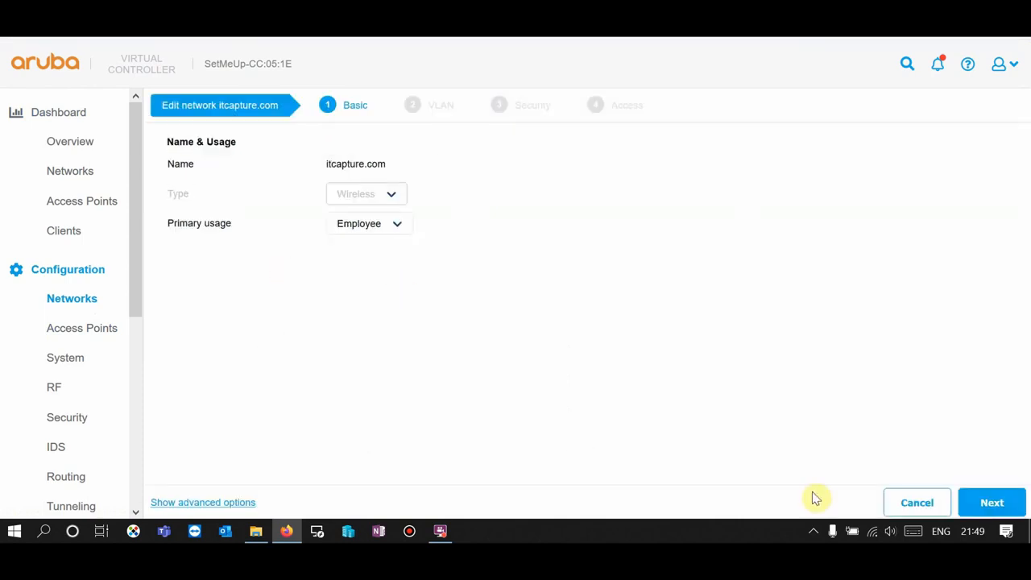
# Step: Review the network's Basic, static VLAN and Security settings without changes and advance to its access rules
pyautogui.click(984, 503)
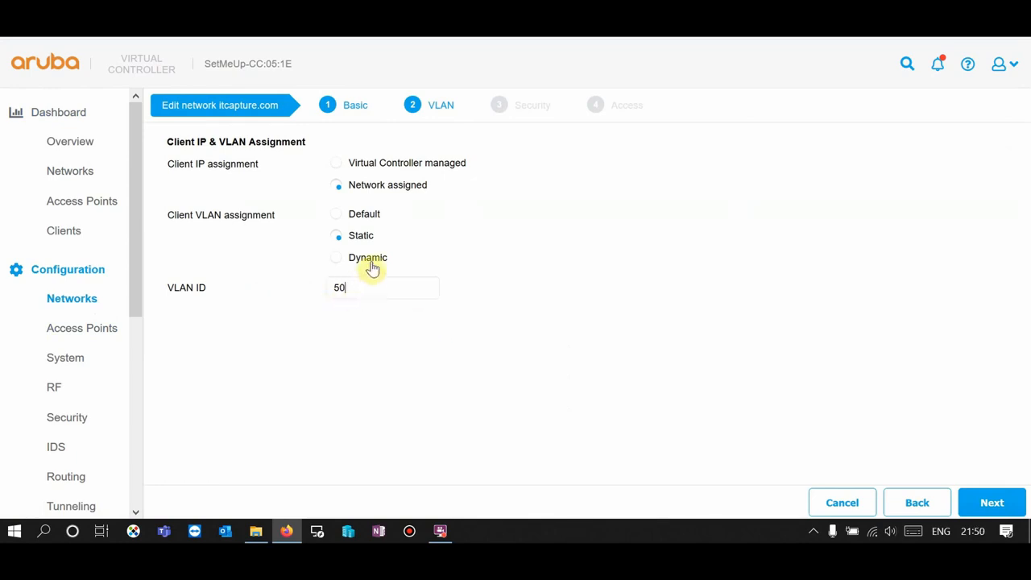
pyautogui.click(381, 291)
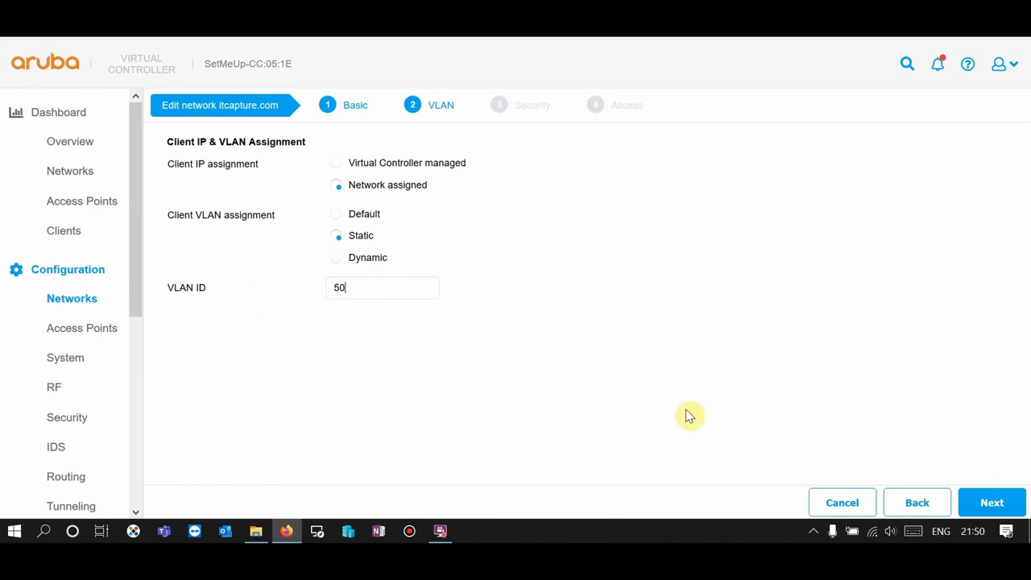
pyautogui.click(370, 291)
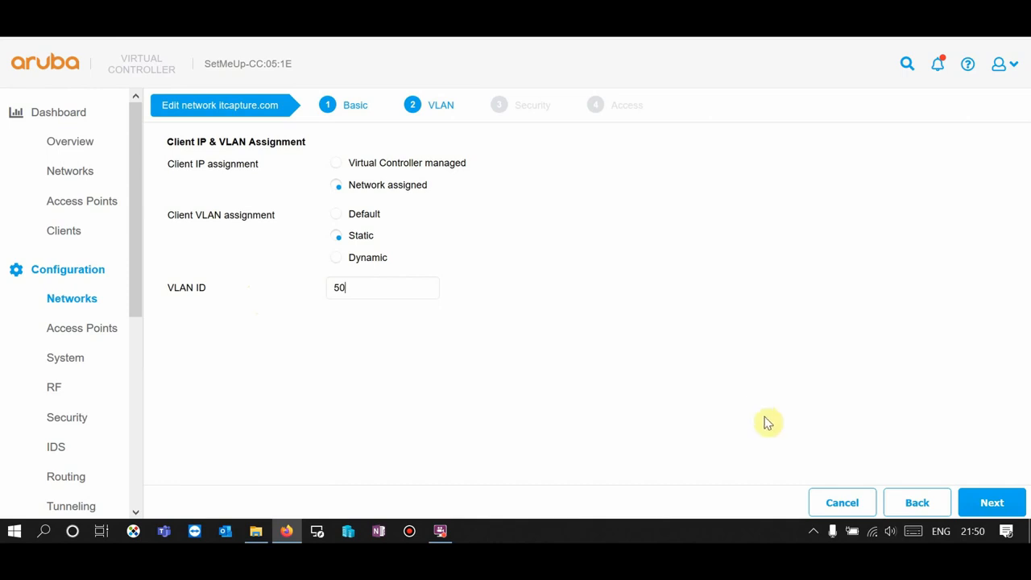
pyautogui.click(991, 504)
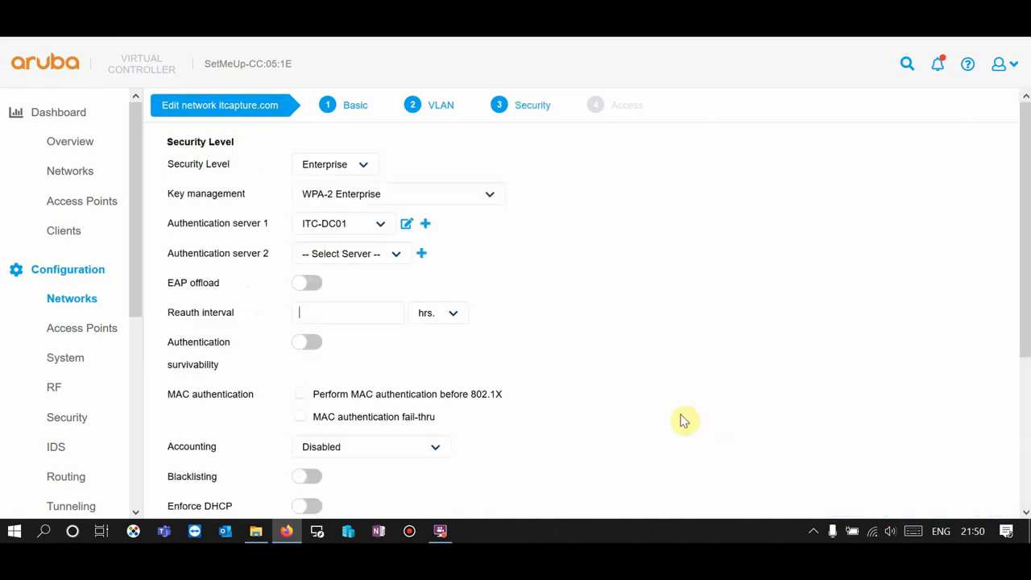
pyautogui.scroll(-3, 720, 324)
pyautogui.scroll(-1, 720, 325)
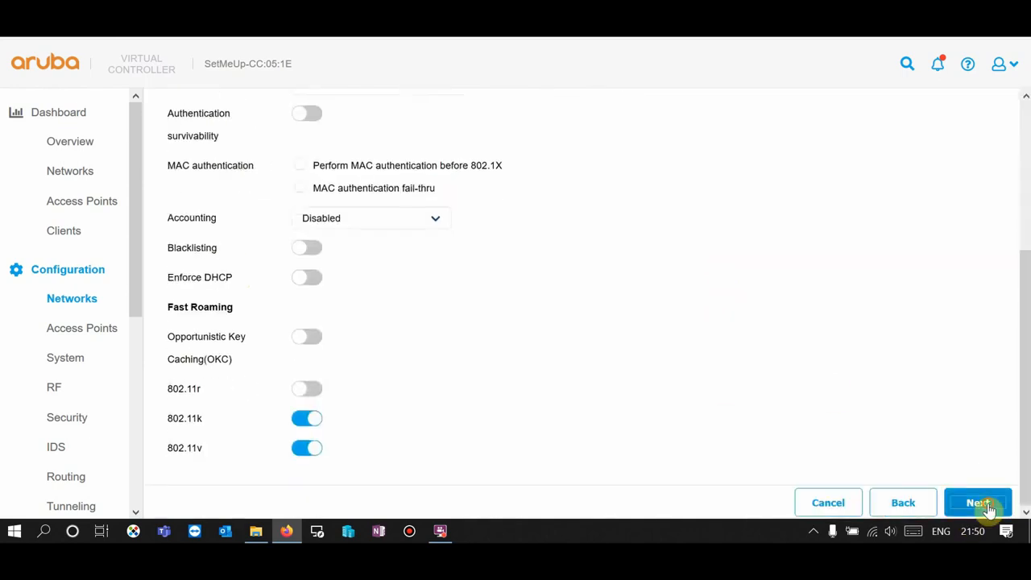
pyautogui.click(988, 506)
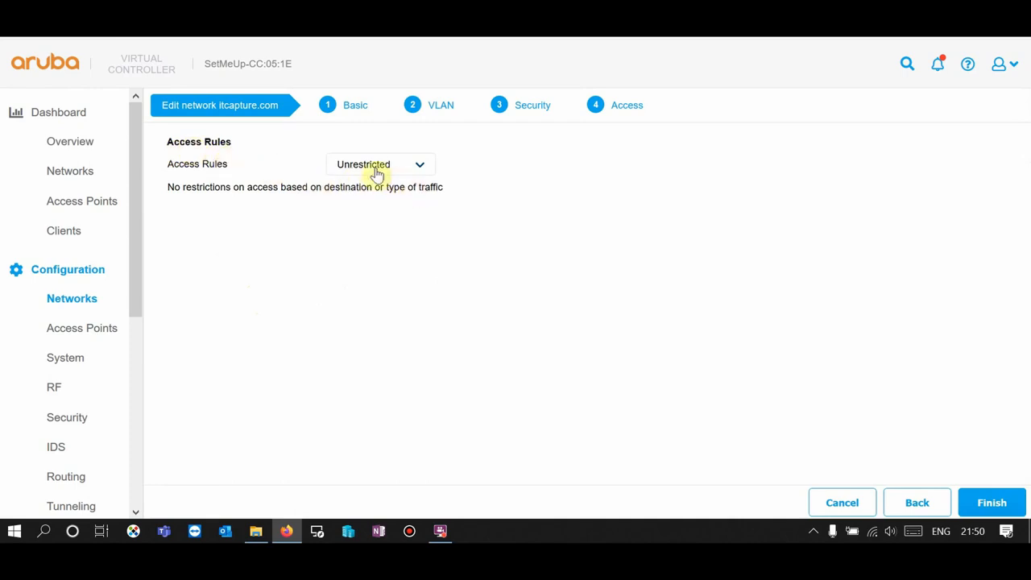
# Step: Set the network's access rules to Role-based and select the itcapture.com role
pyautogui.click(419, 170)
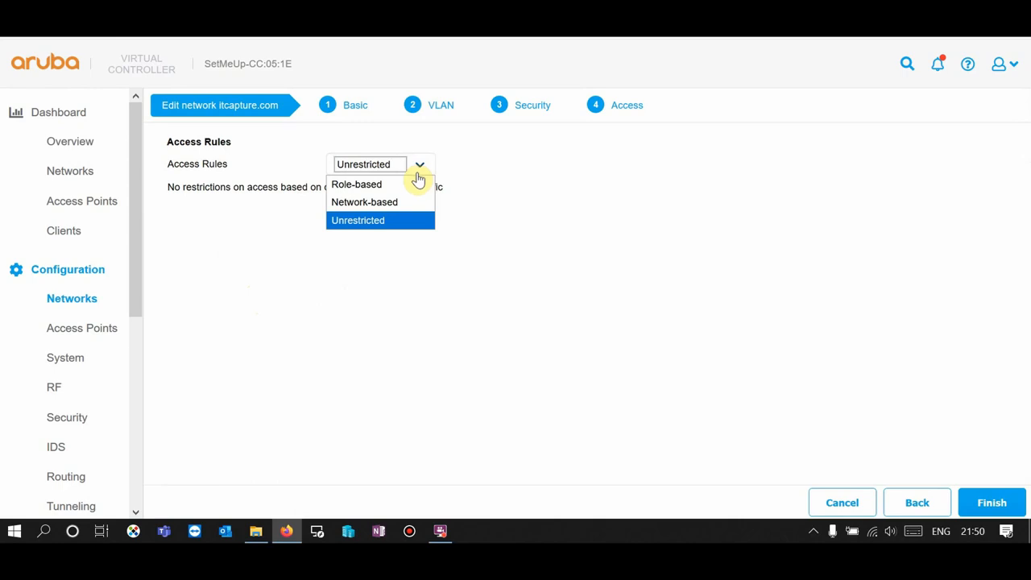
pyautogui.click(405, 192)
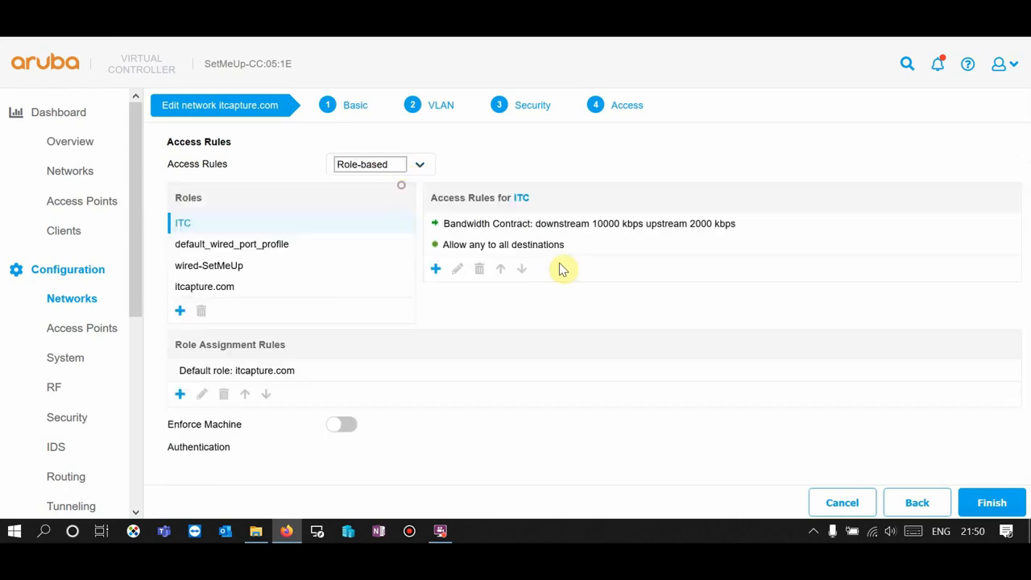
pyautogui.click(212, 293)
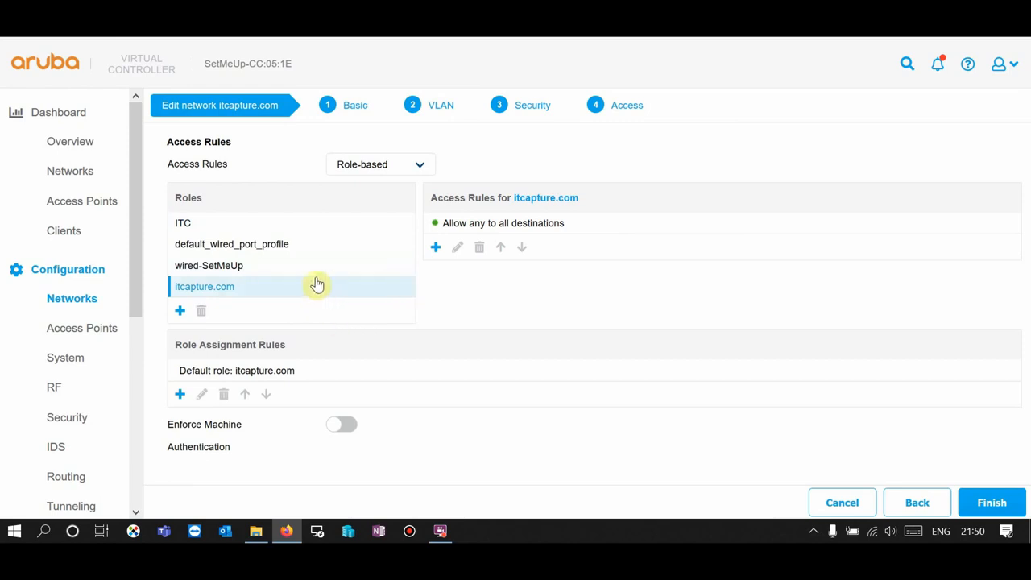
# Step: Add a Bandwidth Contract rule of 10000 kbps downstream and 10000 kbps upstream to the itcapture.com role and finish the network edit
pyautogui.click(435, 250)
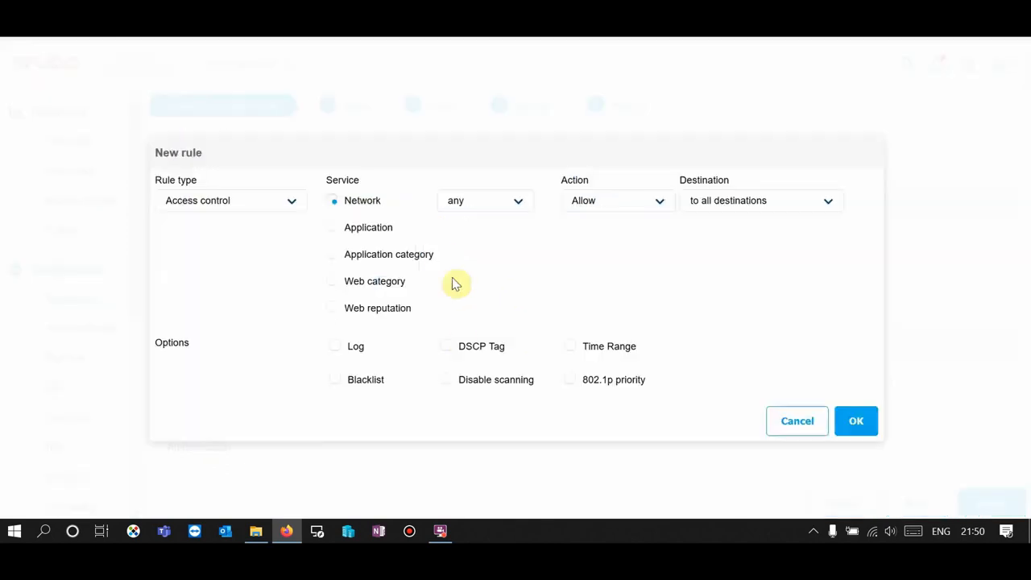
pyautogui.click(288, 203)
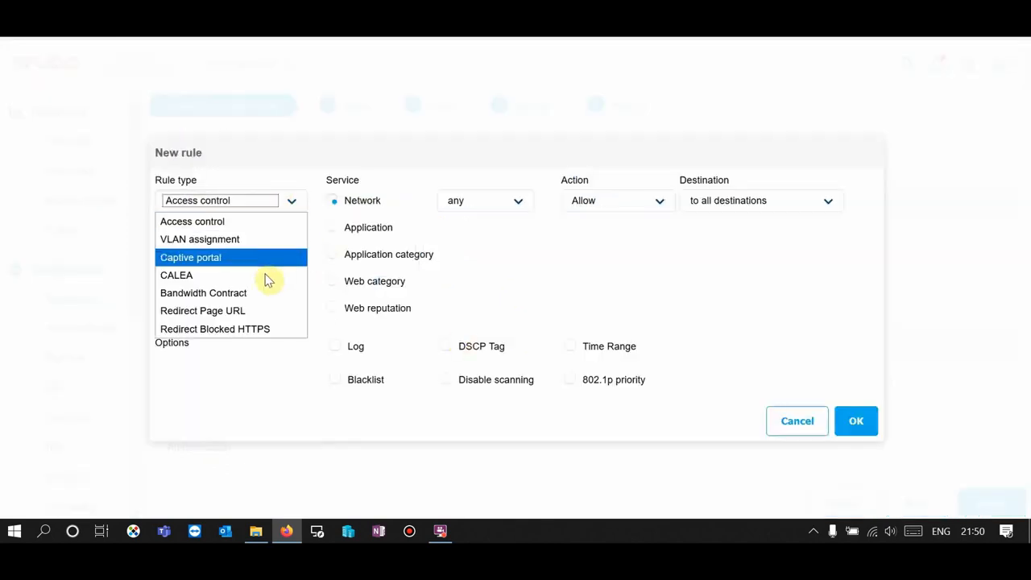
pyautogui.click(267, 295)
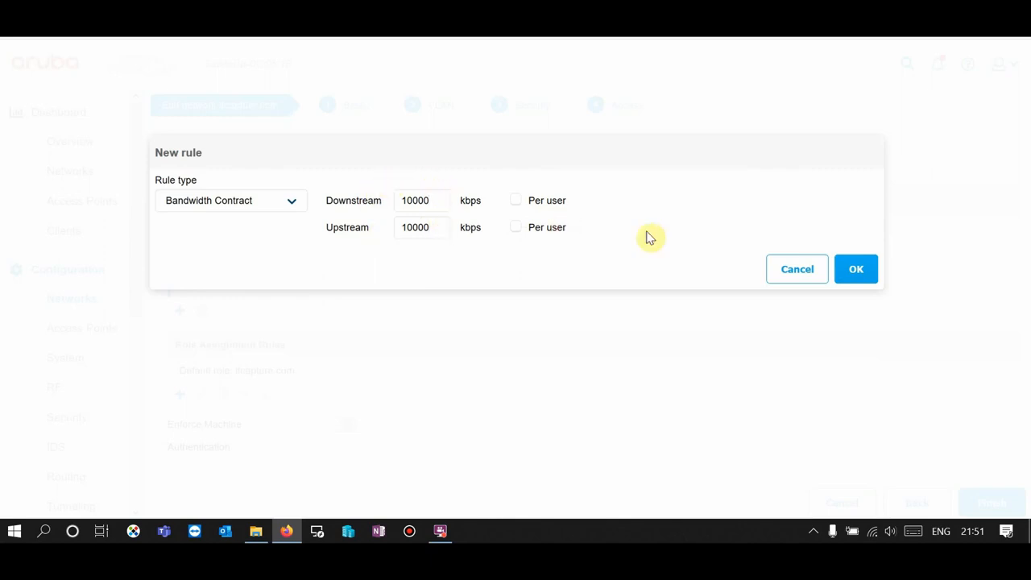
pyautogui.click(847, 266)
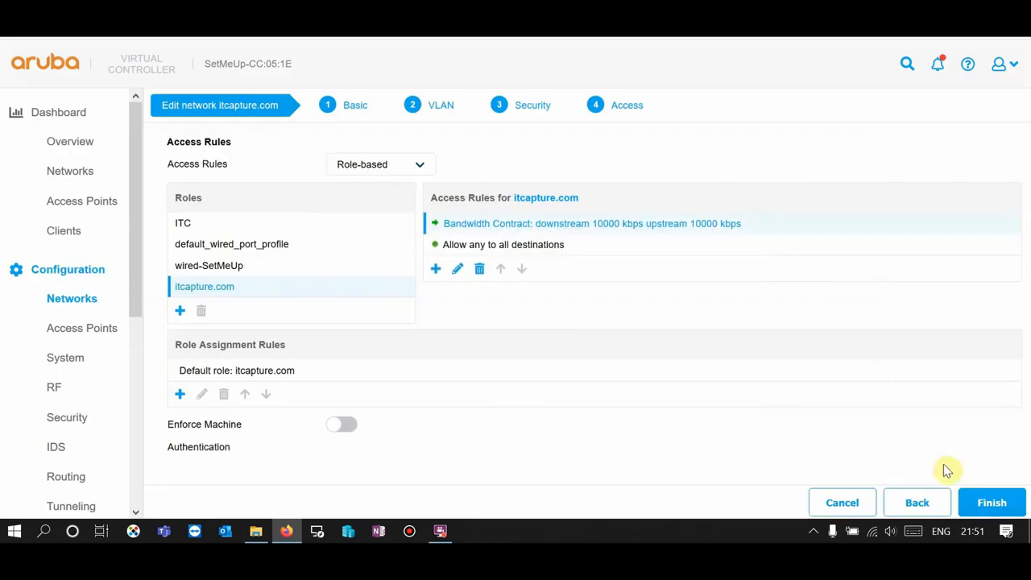
pyautogui.click(984, 501)
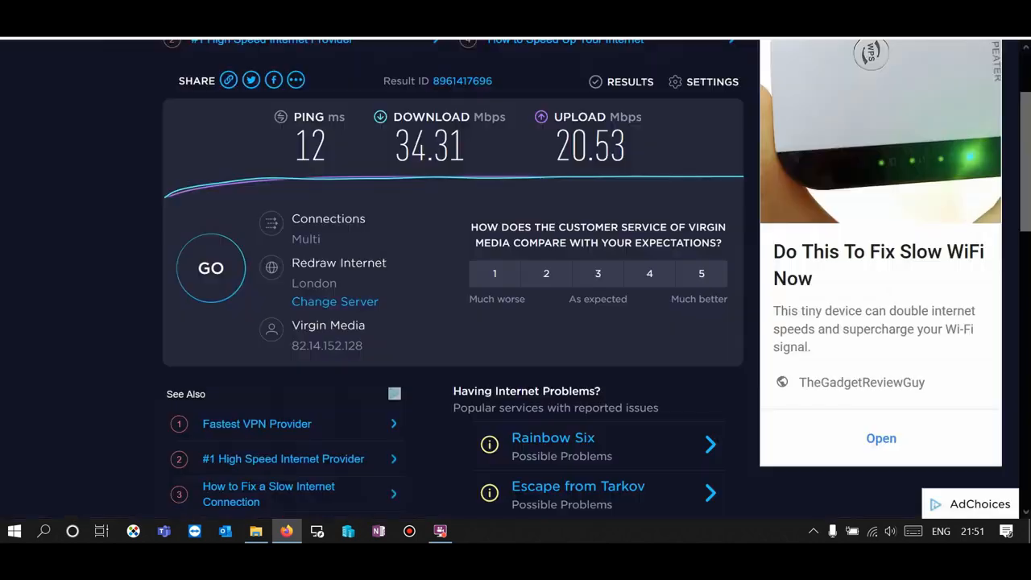
# Step: Rerun the internet speed test in Speedtest and check the computer's current Wi-Fi connection
pyautogui.click(214, 276)
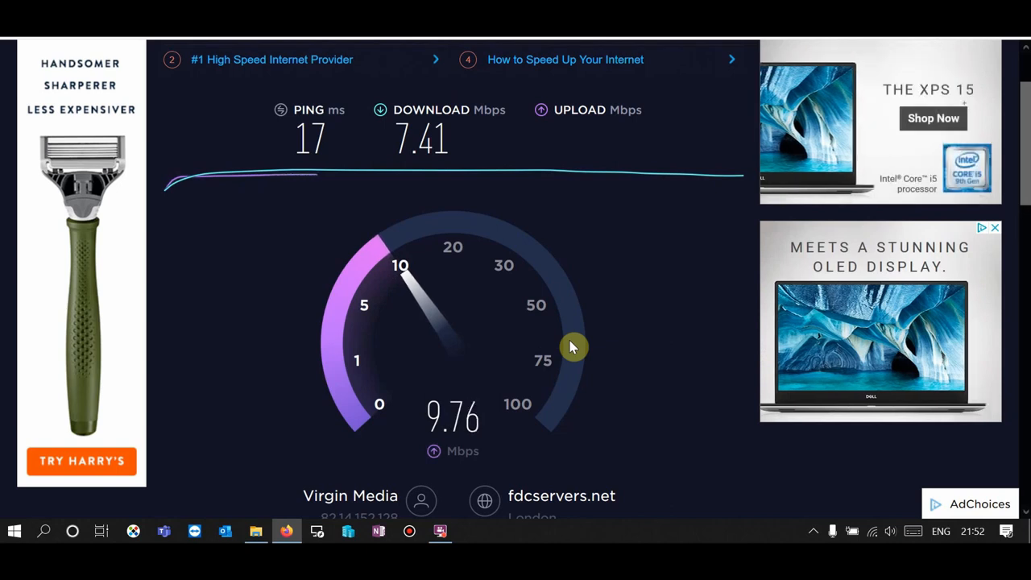
pyautogui.click(871, 531)
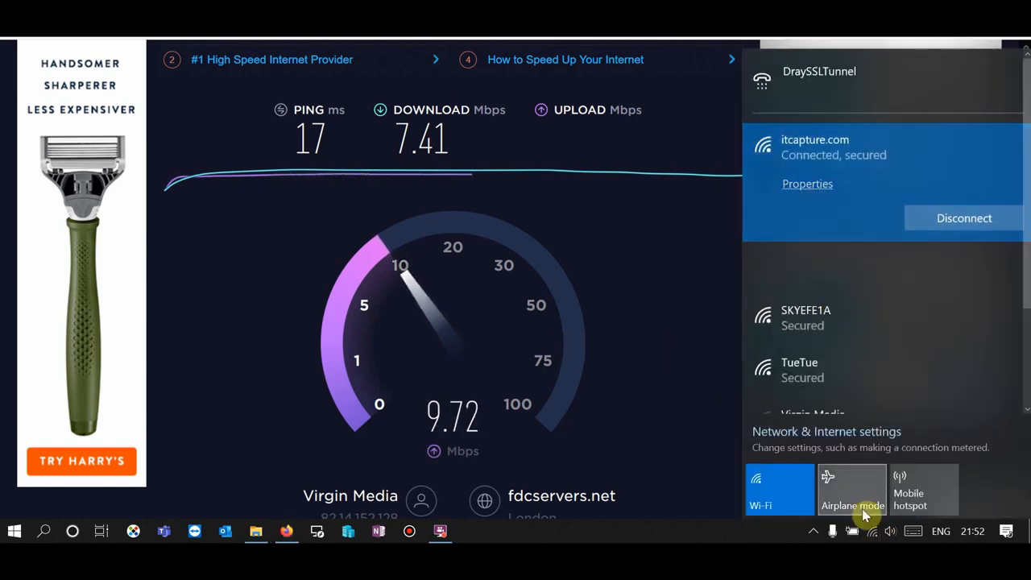
pyautogui.click(872, 531)
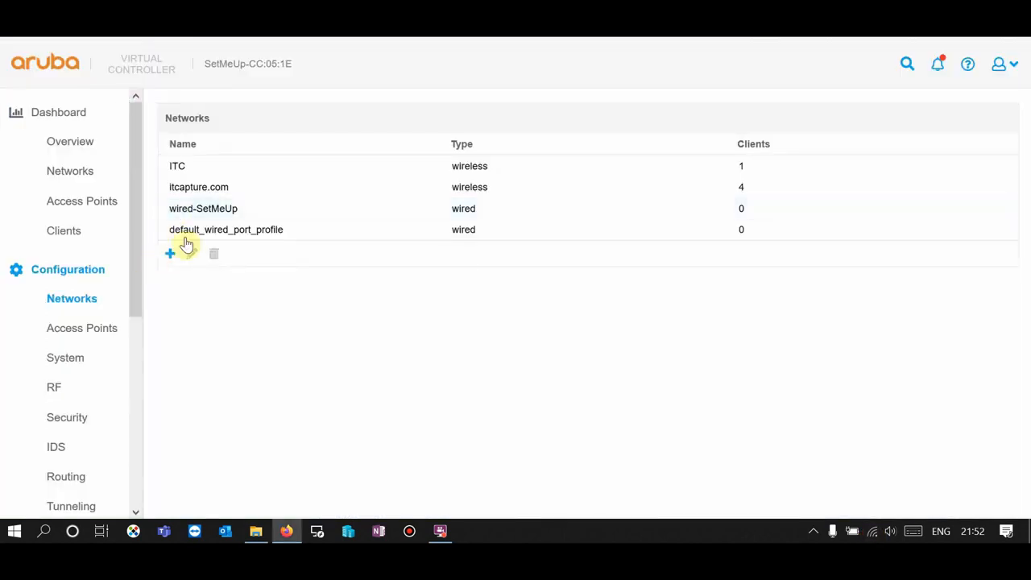
# Step: Open the Roles section of the controller's Security configuration and select the itcapture.com role to show its access rules
pyautogui.click(206, 190)
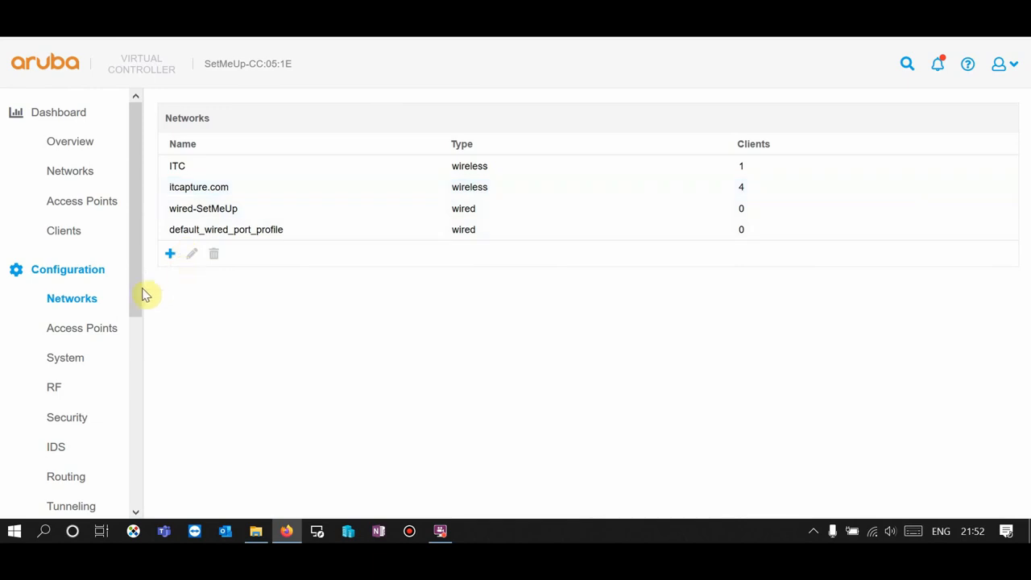
pyautogui.moveTo(139, 288); pyautogui.dragTo(134, 364)
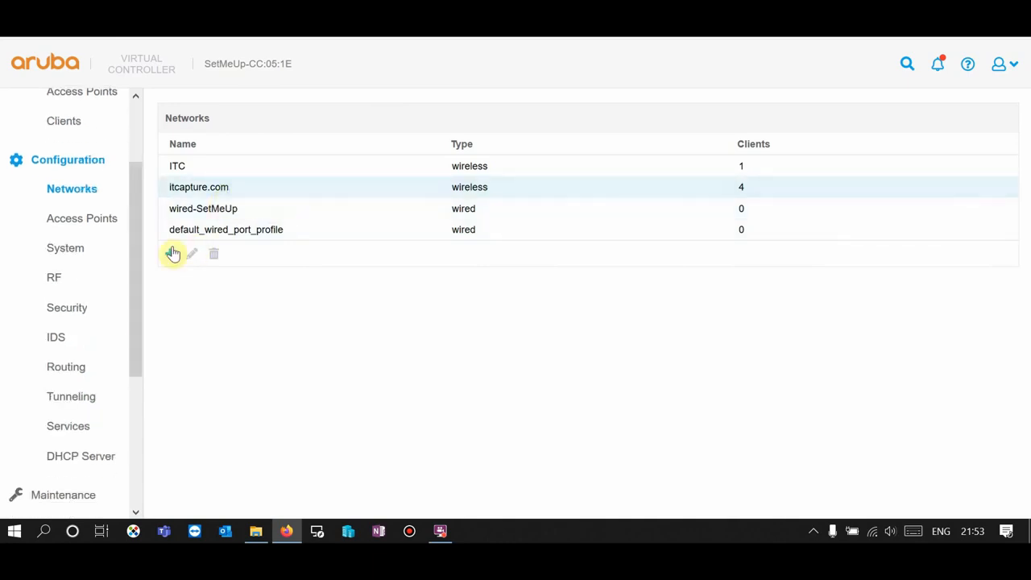
pyautogui.click(77, 312)
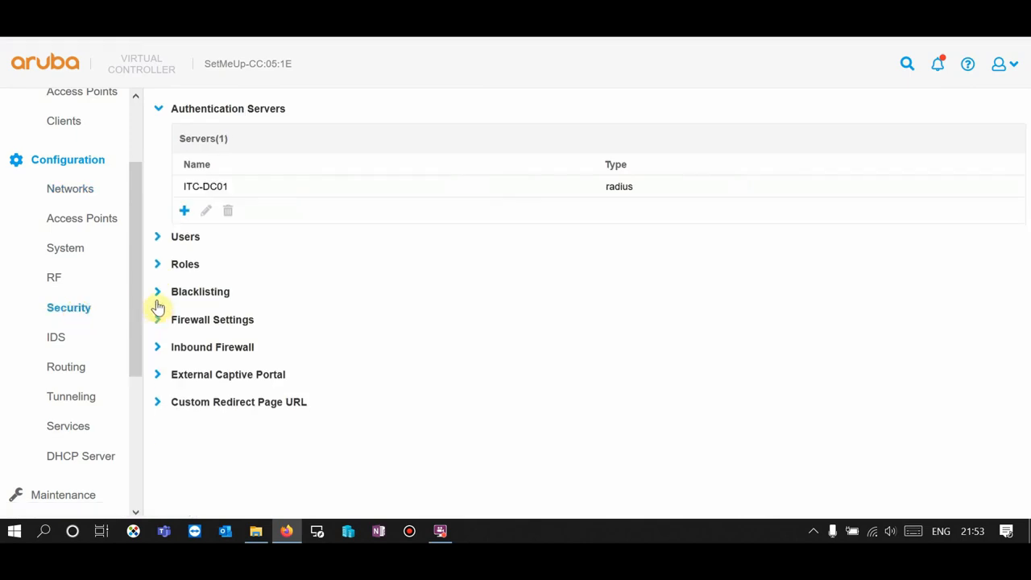
pyautogui.click(155, 266)
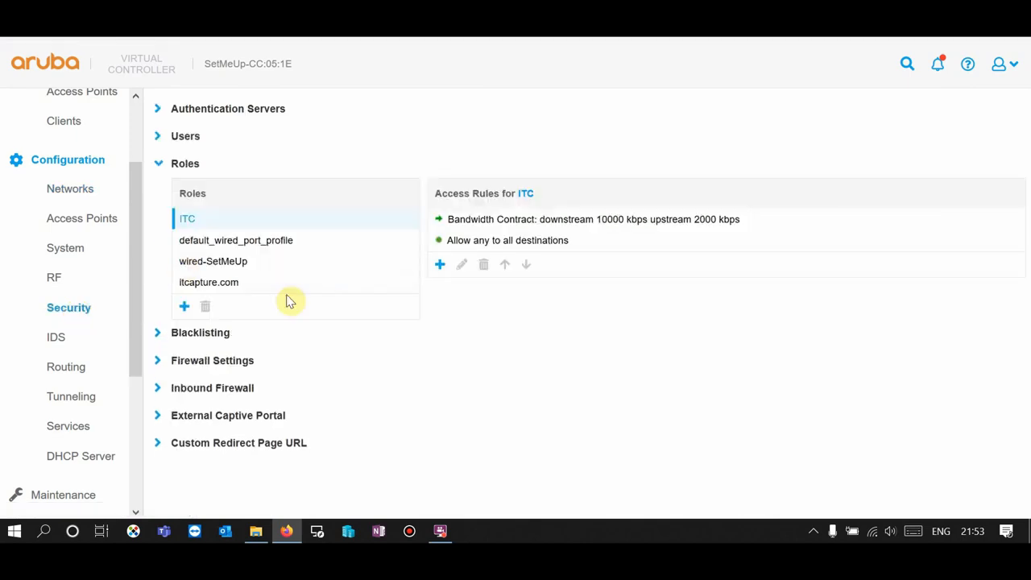
pyautogui.click(242, 292)
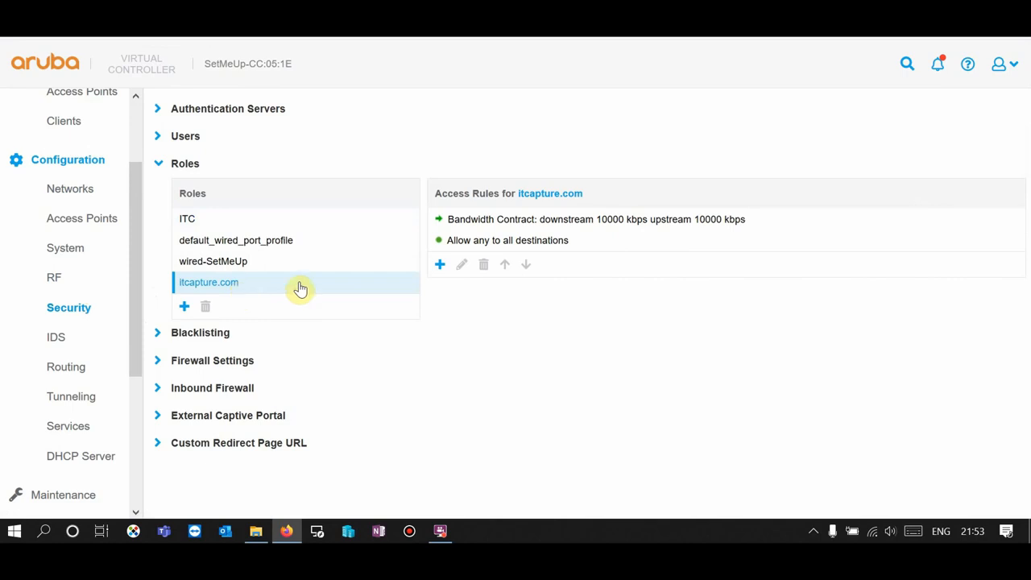
# Step: Edit the itcapture.com role's Bandwidth Contract rule to 15000 kbps downstream and 5000 kbps upstream and save the change
pyautogui.click(520, 223)
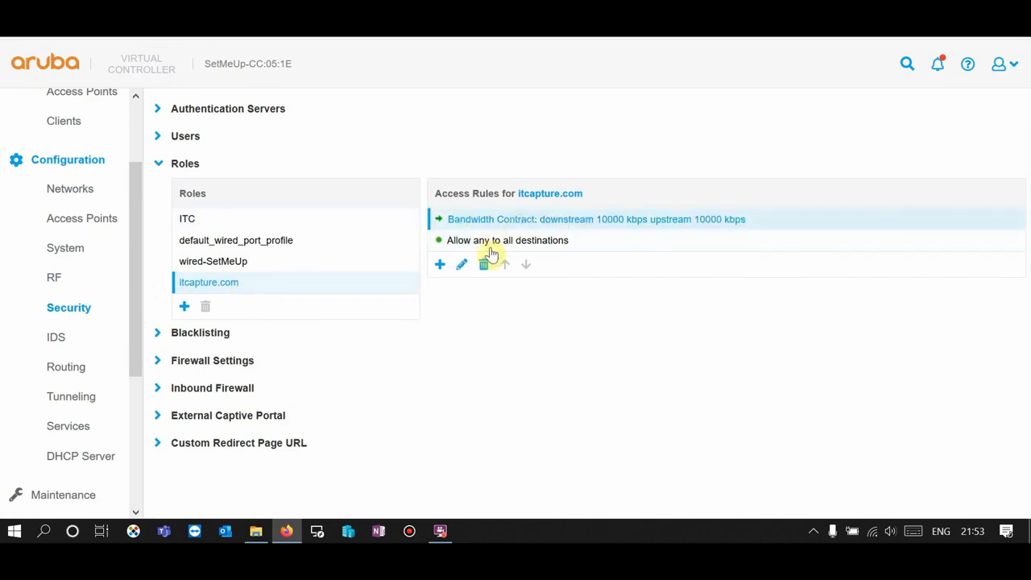
pyautogui.click(461, 266)
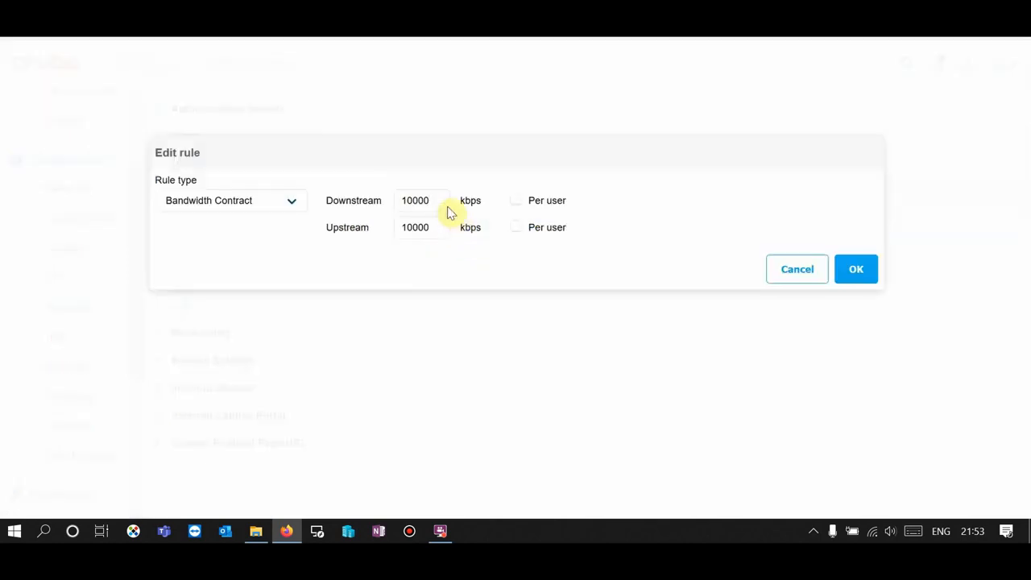
pyautogui.moveTo(445, 200); pyautogui.dragTo(414, 294)
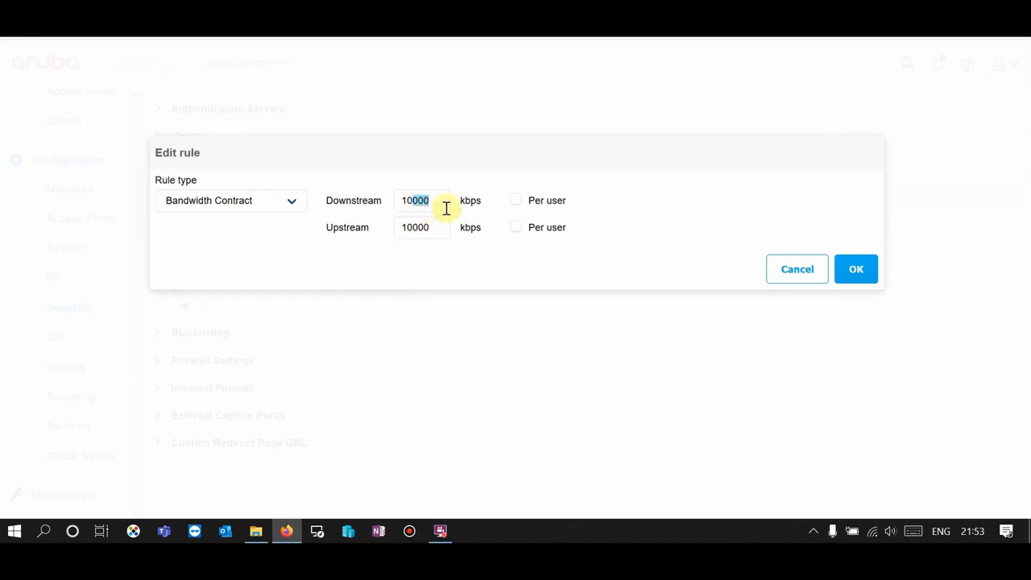
pyautogui.moveTo(445, 208); pyautogui.dragTo(404, 209)
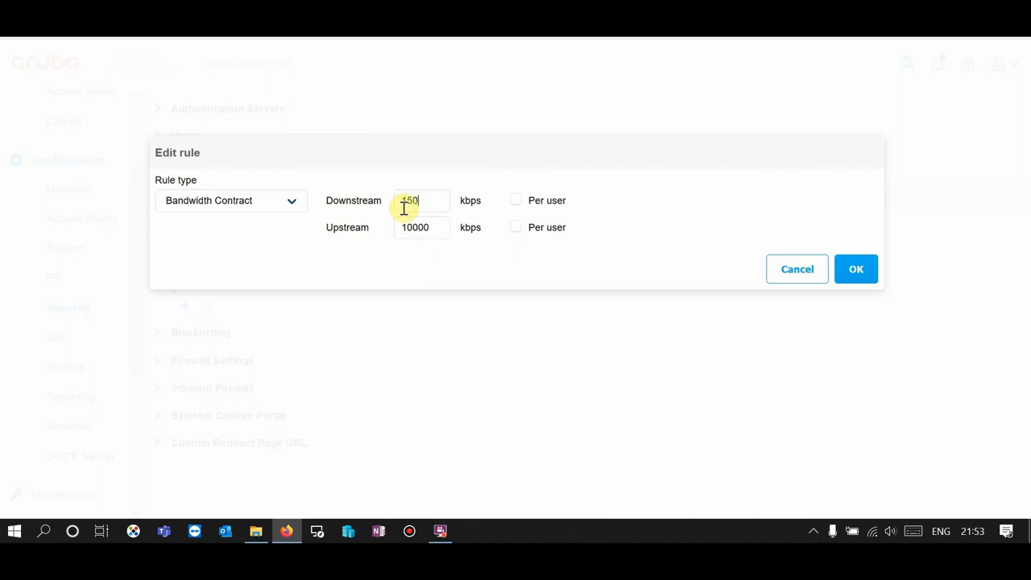
pyautogui.doubleClick(432, 228)
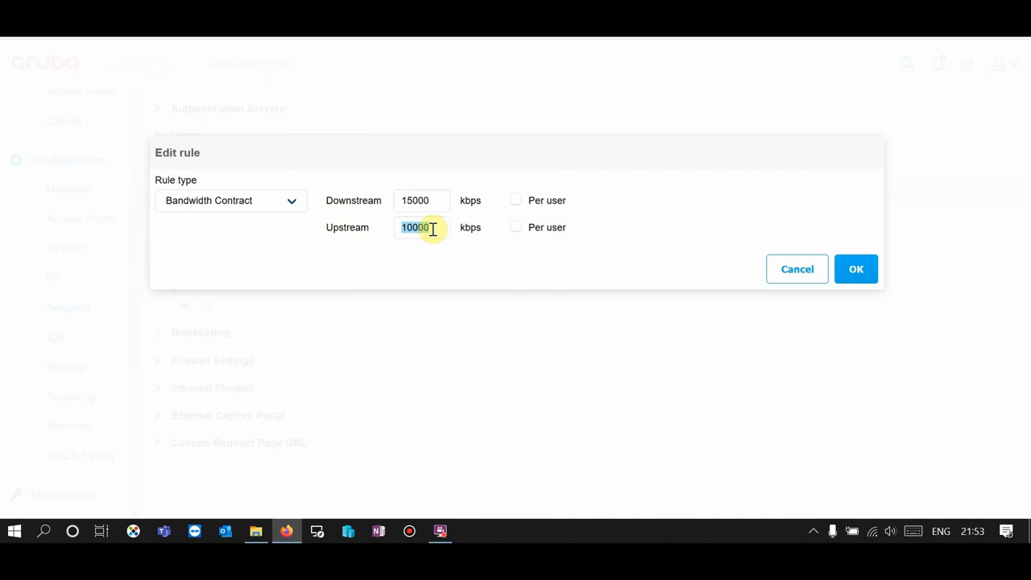
pyautogui.click(433, 228)
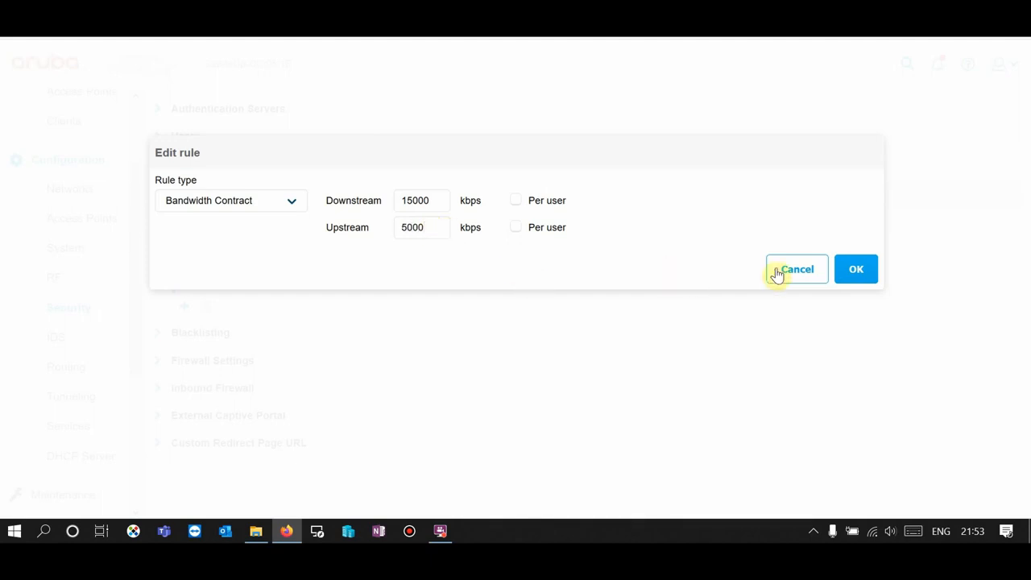
pyautogui.click(859, 273)
pyautogui.click(986, 496)
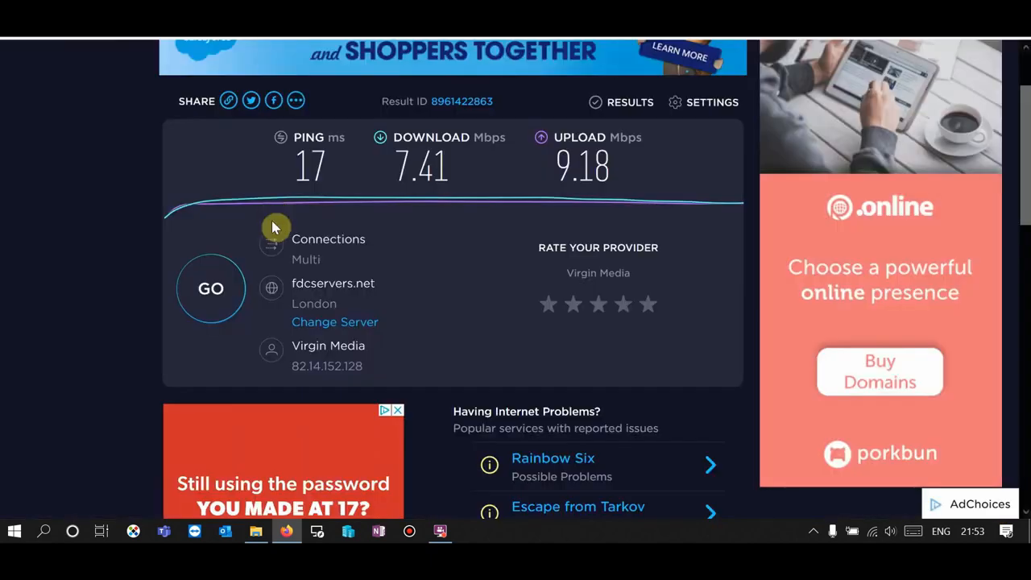
# Step: Switch to Speedtest and rerun the internet speed test to check the edited bandwidth limits
pyautogui.click(218, 294)
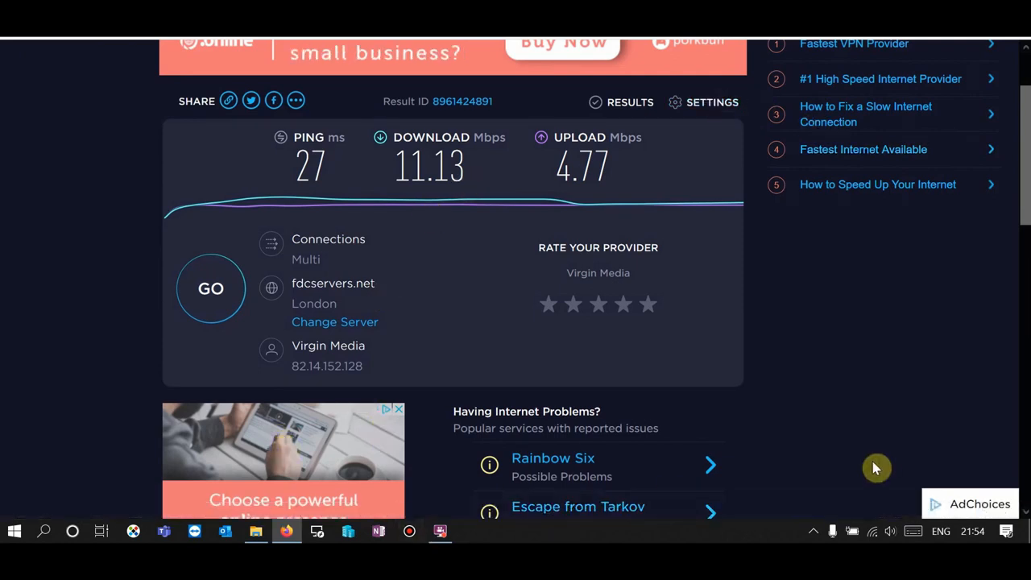
pyautogui.click(814, 531)
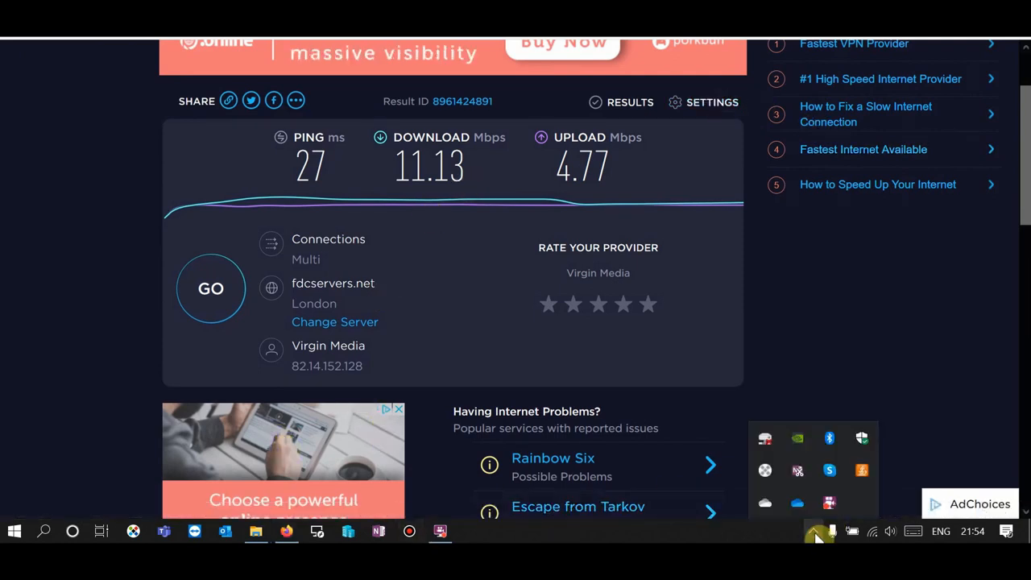